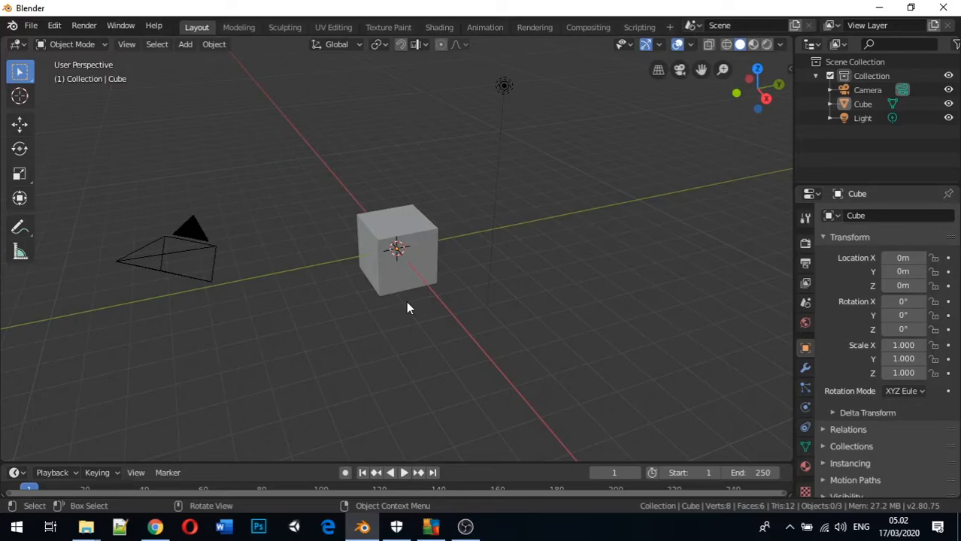
Select the cube, try moving it along the X and Y axes, and place it about 3.62 m up the Z axis
left_click(383, 228)
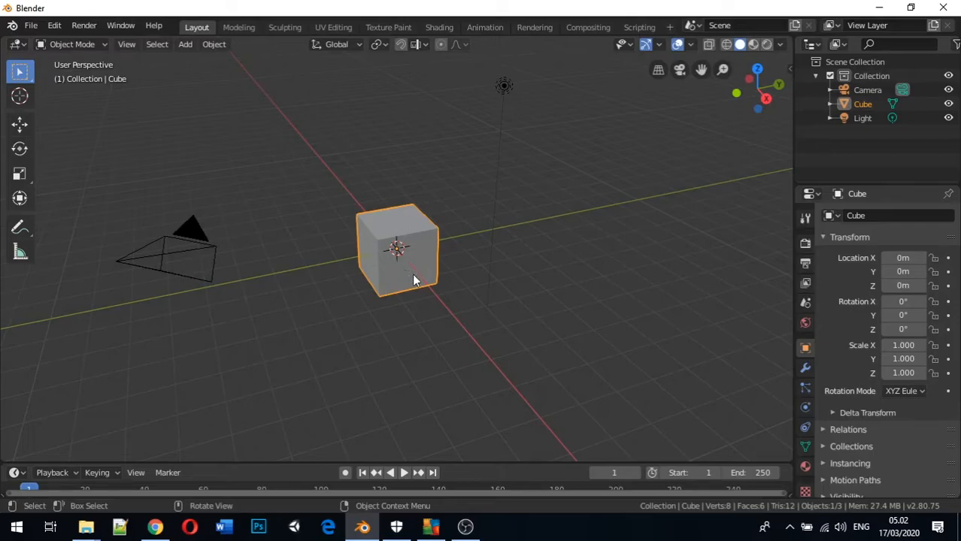
key("g")
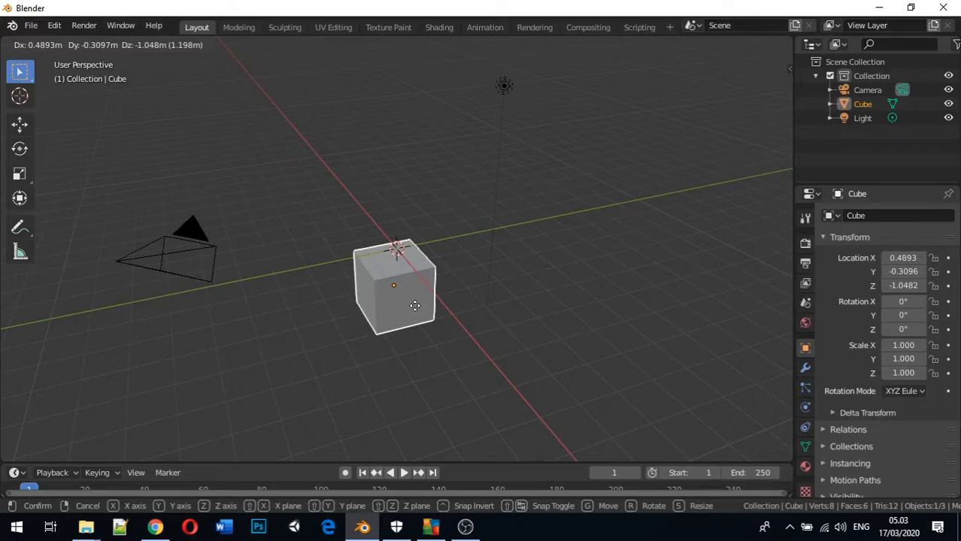
key("x")
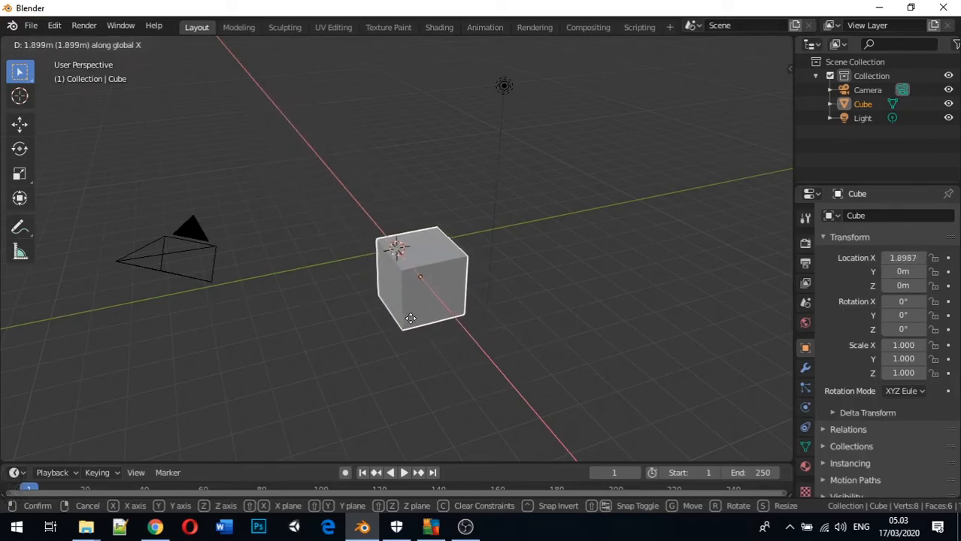
key("y")
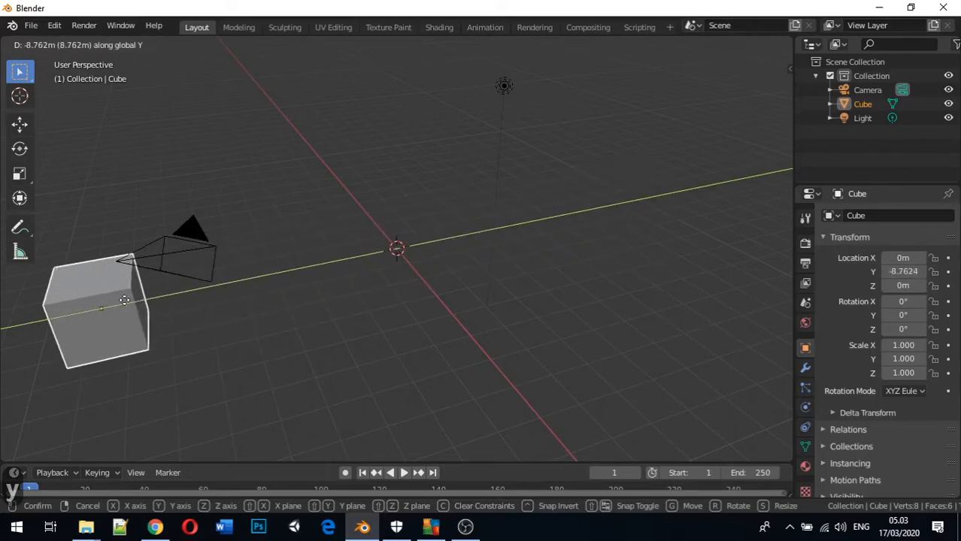
key("z")
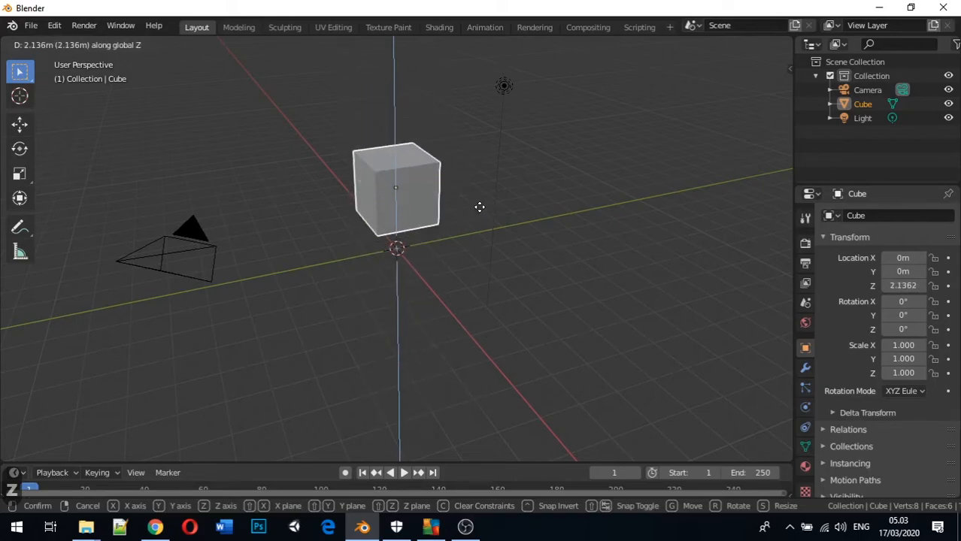
left_click(490, 160)
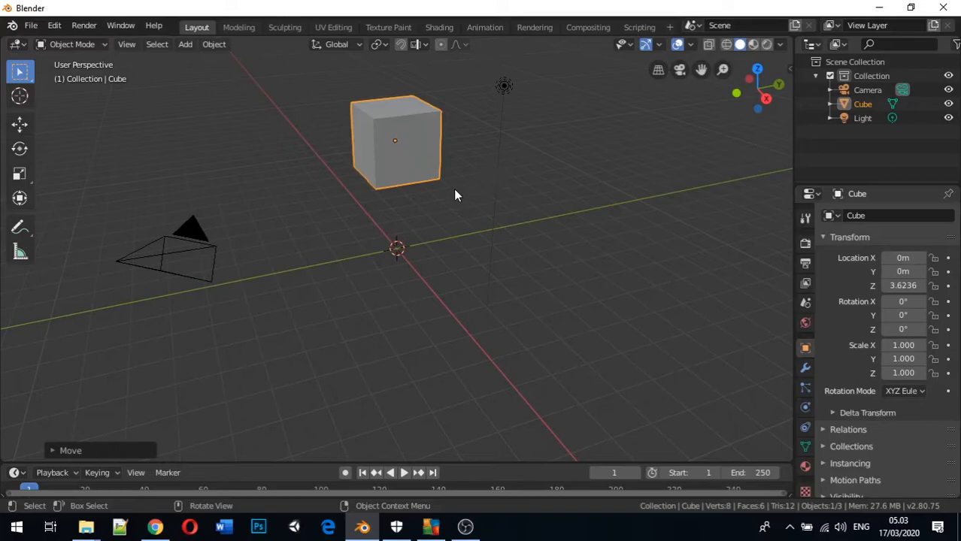
Rotate the cube, trying the global X and Y axes before applying about -383° around the global Z axis
key("r")
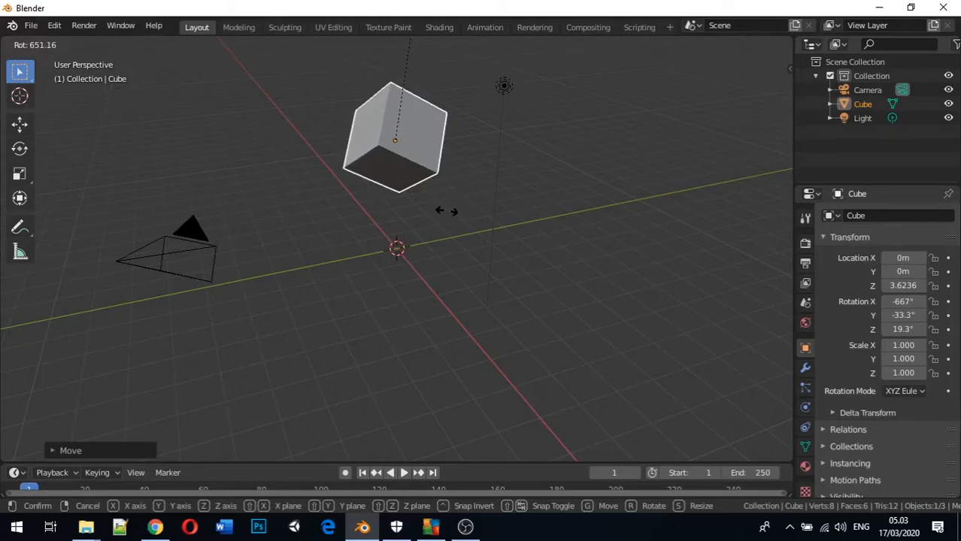
key("x")
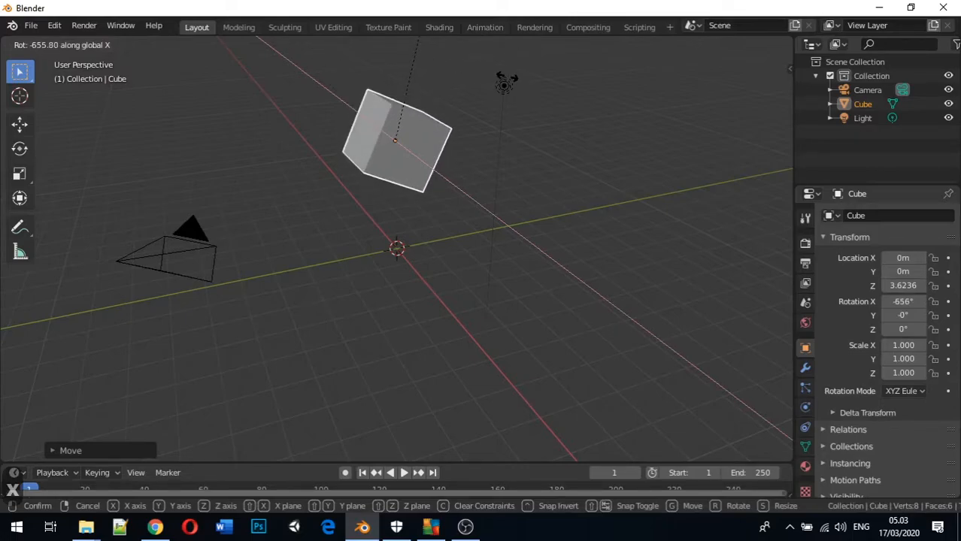
key("y")
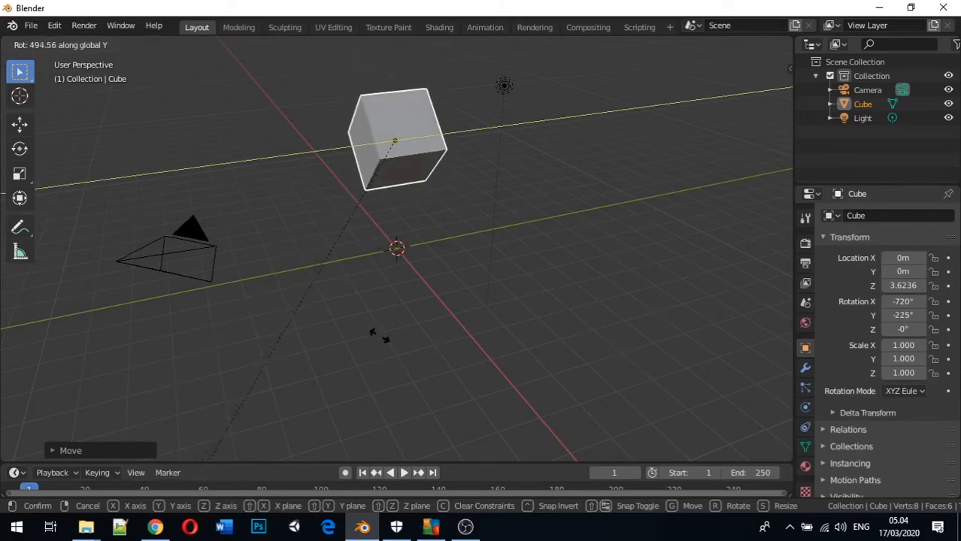
key("z")
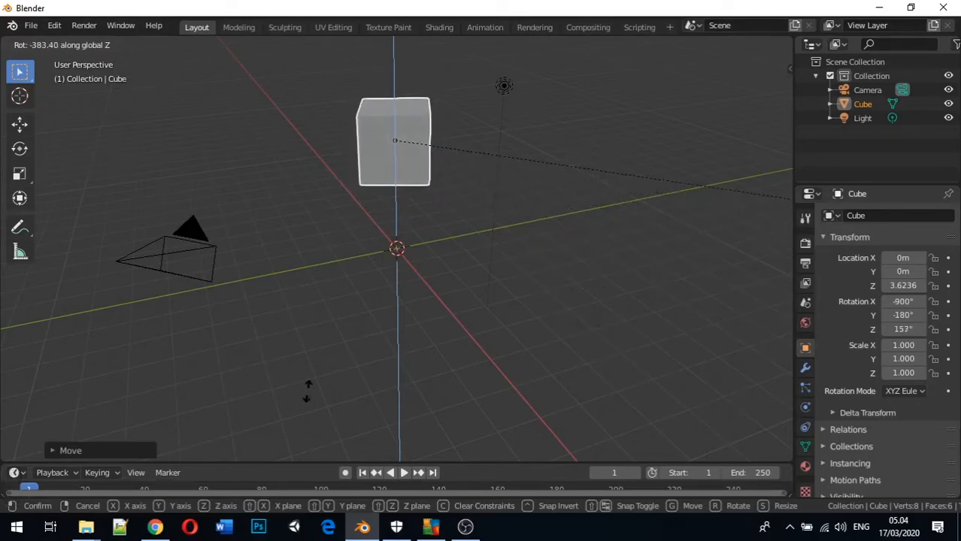
left_click(275, 366)
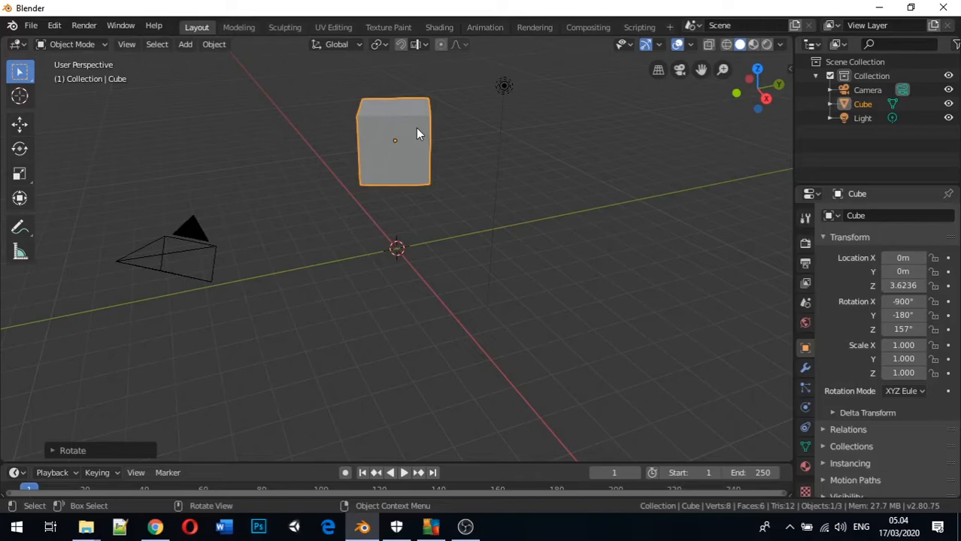
Scale the cube by about 1.36 along the global X axis and by about 0.83 along the global Z axis
key("s")
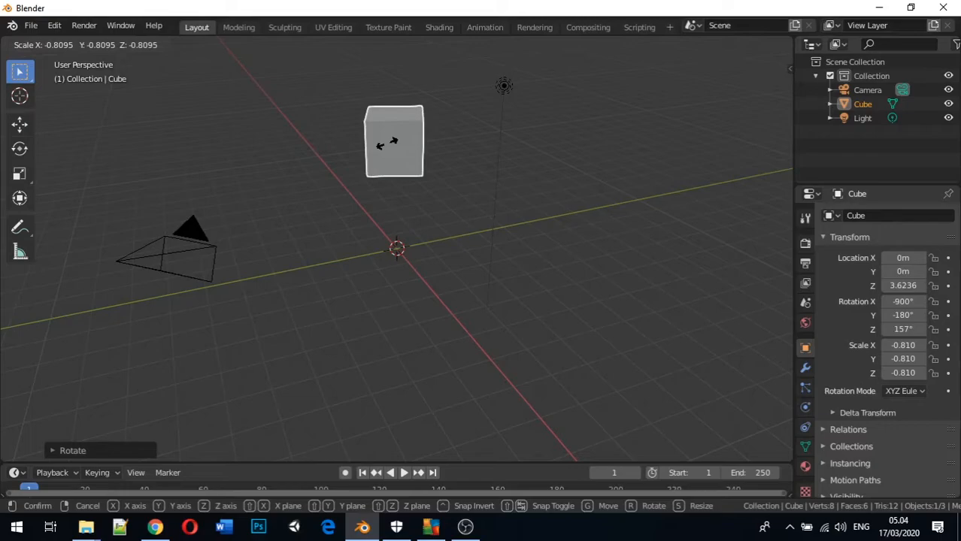
key("x")
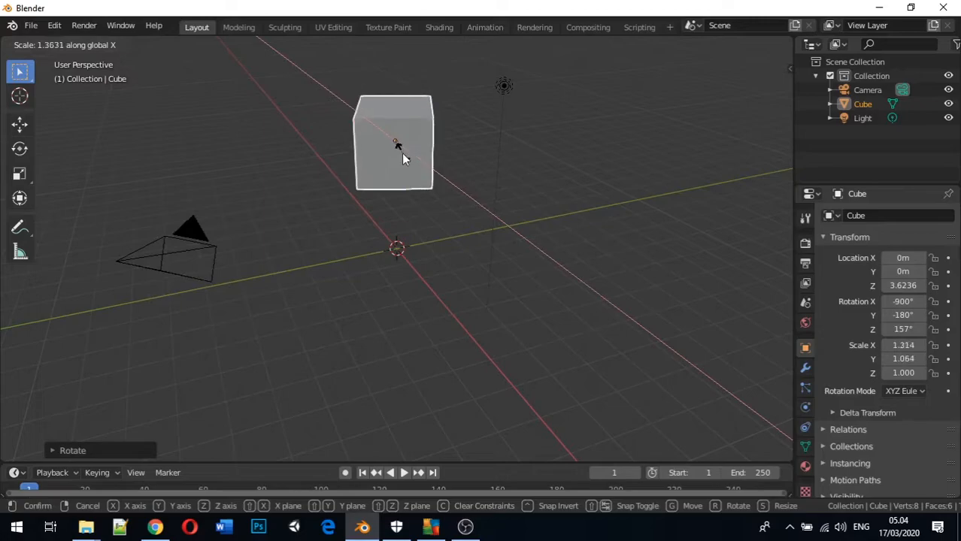
left_click(403, 157)
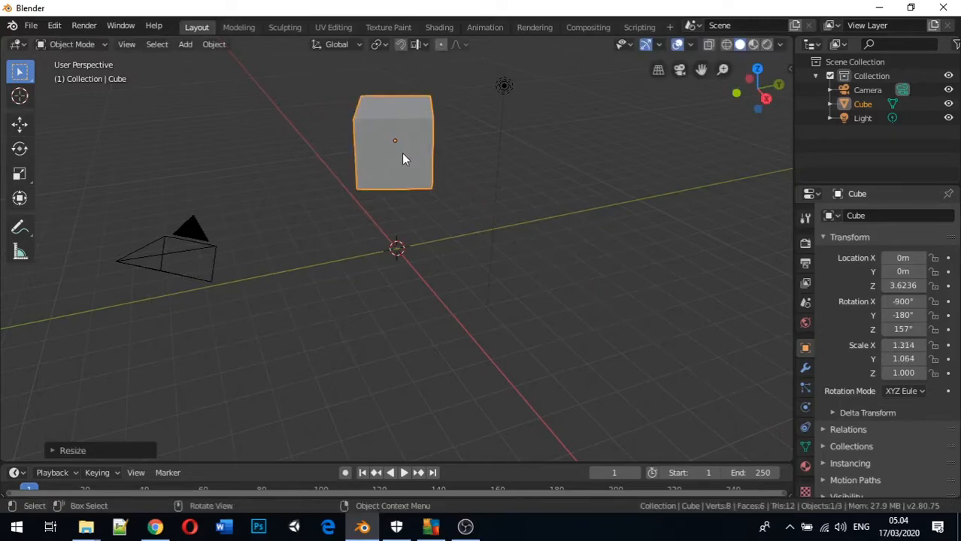
key("s")
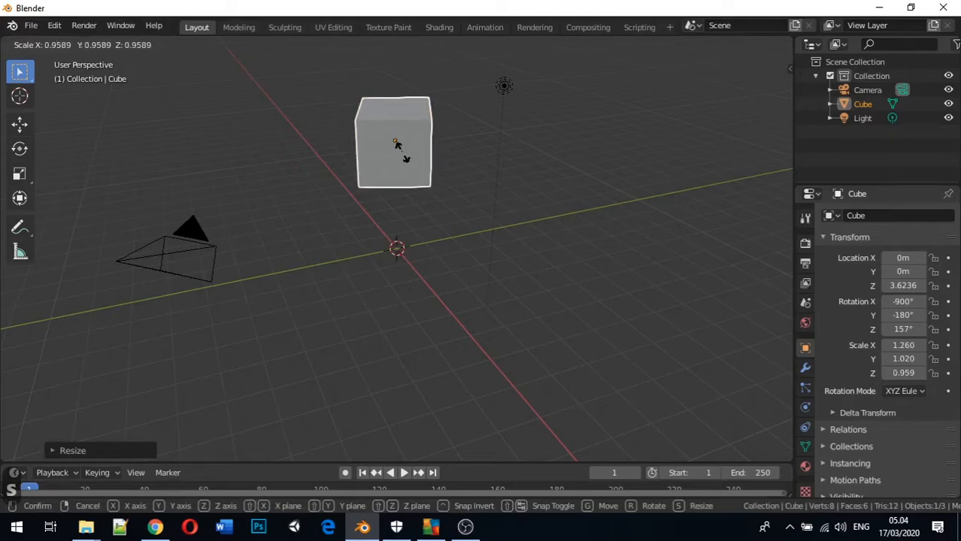
key("y")
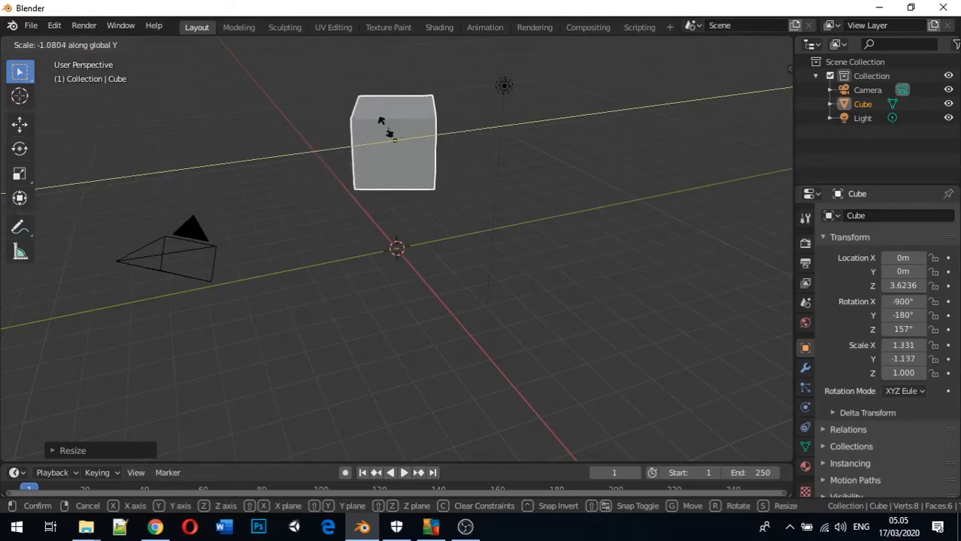
key("z")
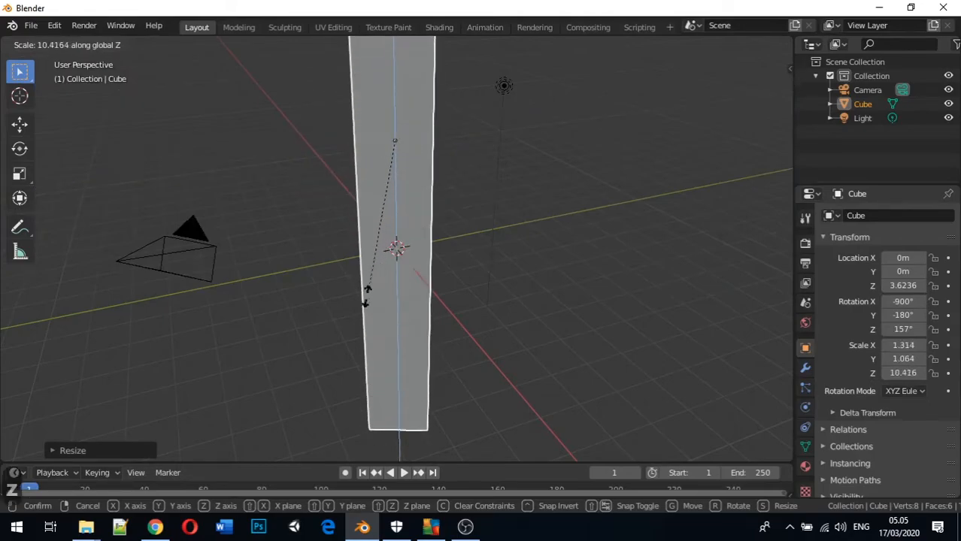
left_click(391, 151)
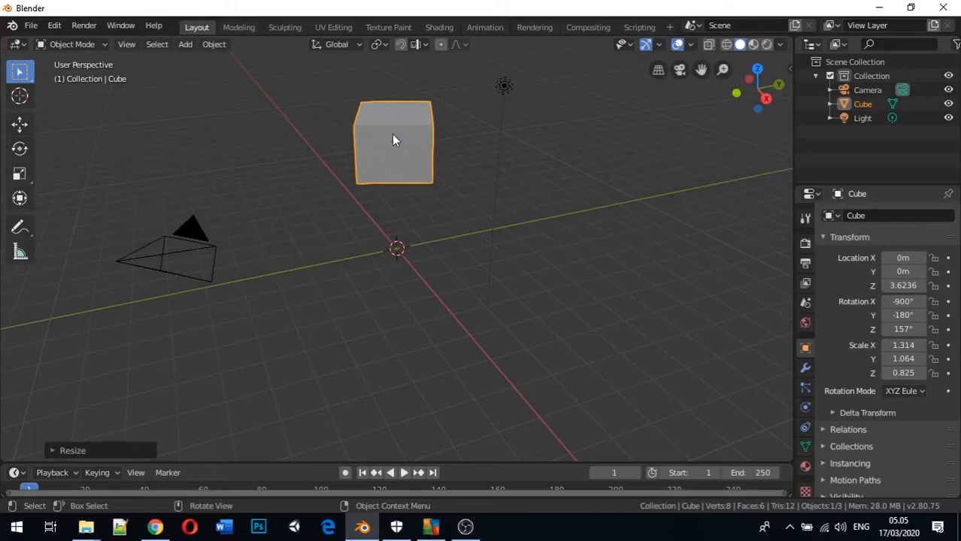
Clear the cube's location, rotation and scale back to their defaults
key("alt+g")
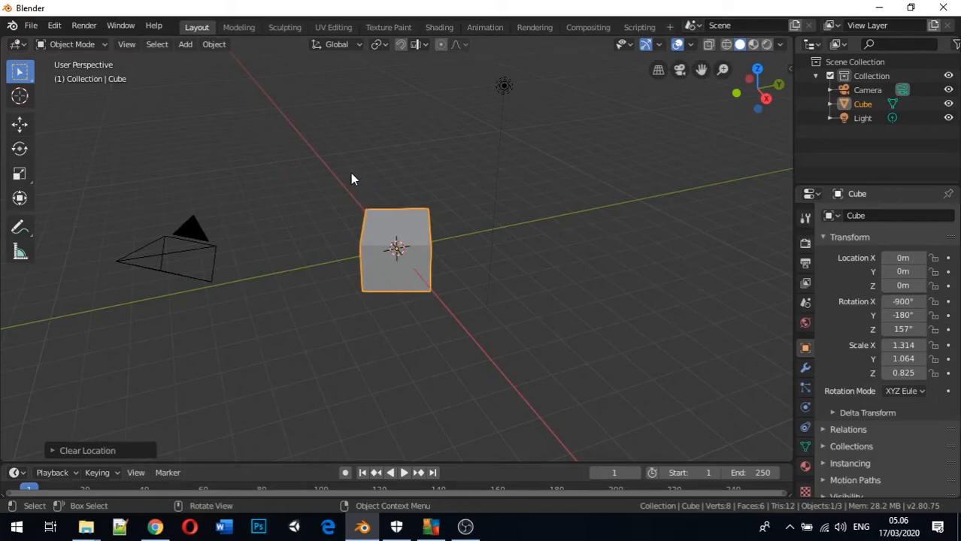
key("alt+r")
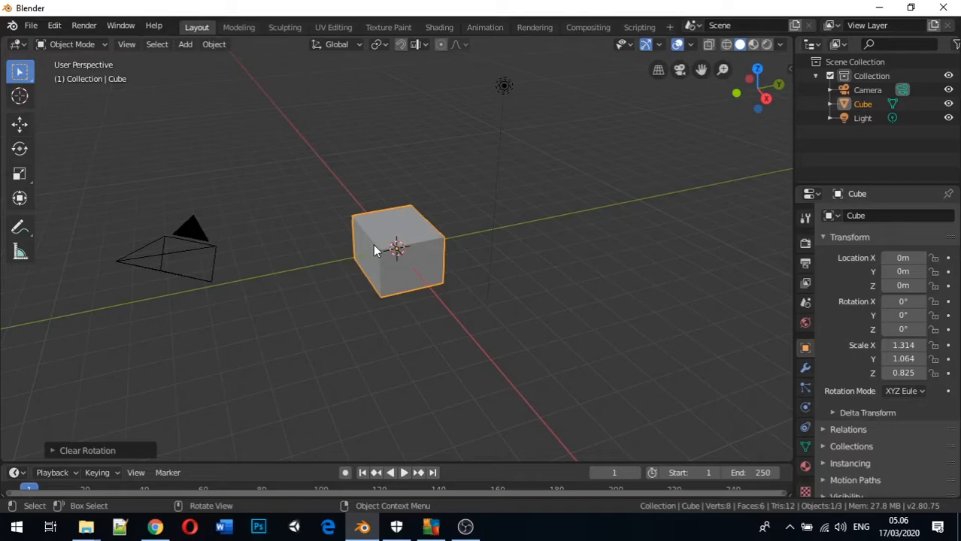
key("alt+s")
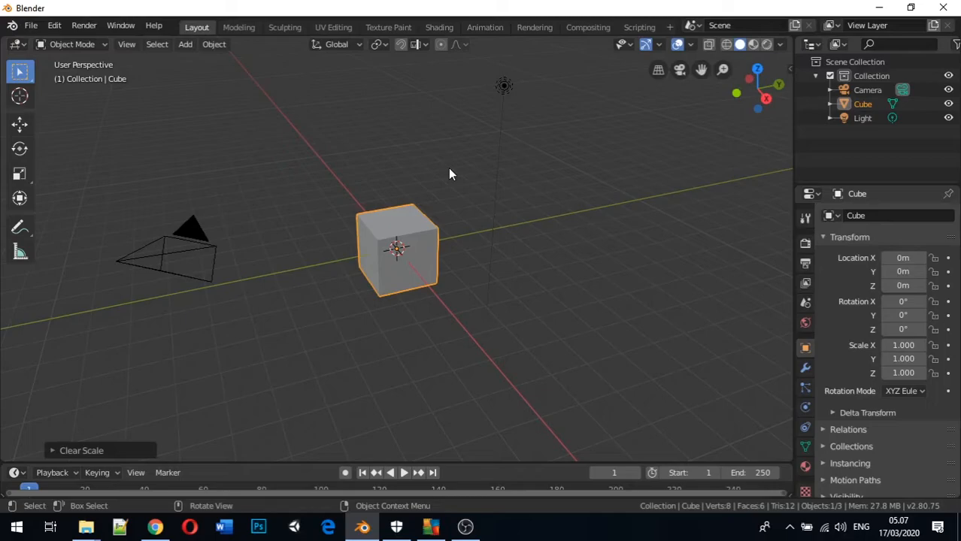
Rotate the cube freely to a tilt of about -59° in X, 1° in Y and -49° in Z
middle_click_drag(462, 186, 440, 169)
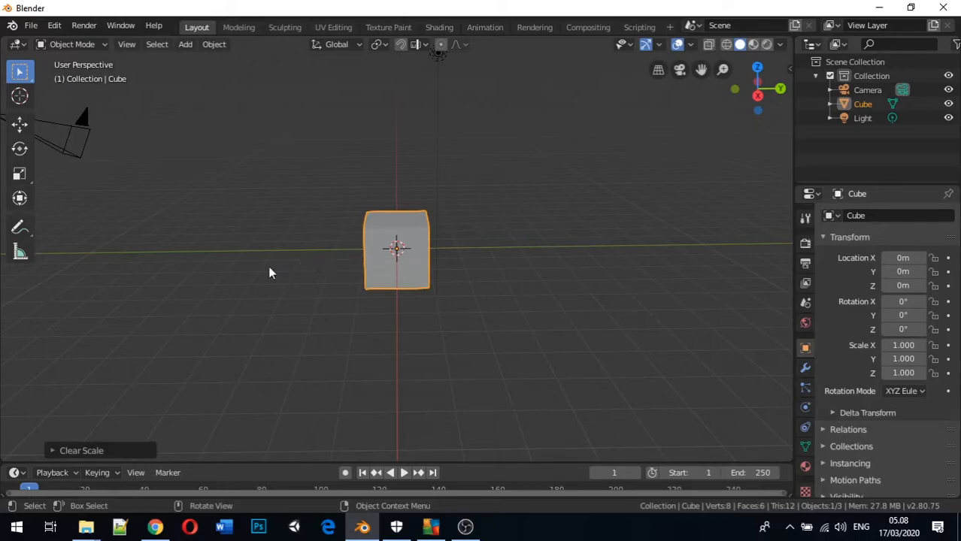
middle_click_drag(308, 263, 397, 279)
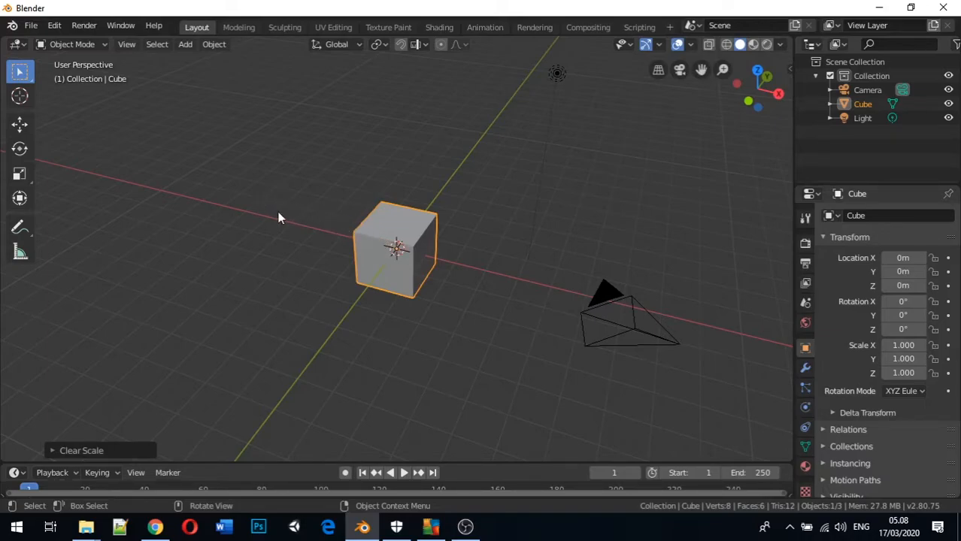
middle_click_drag(549, 211, 489, 210)
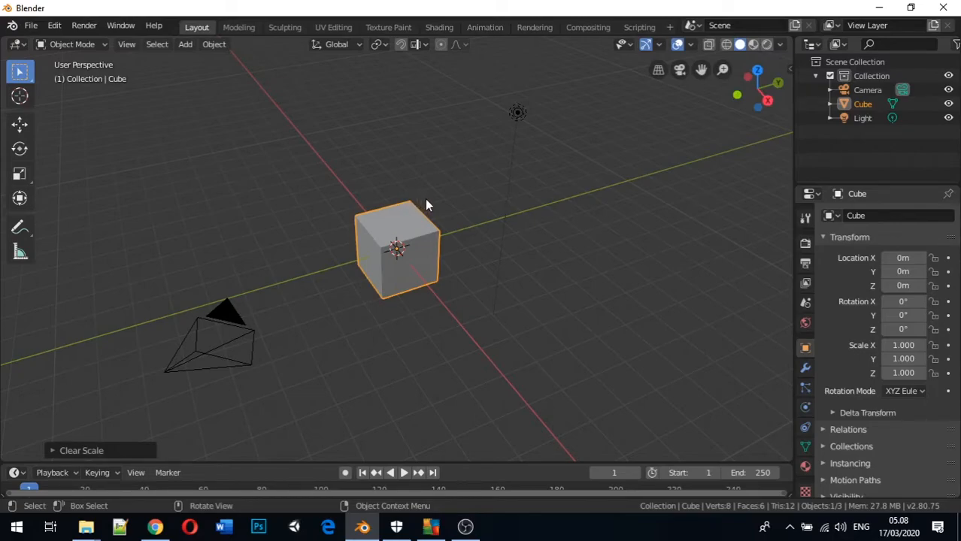
key("r")
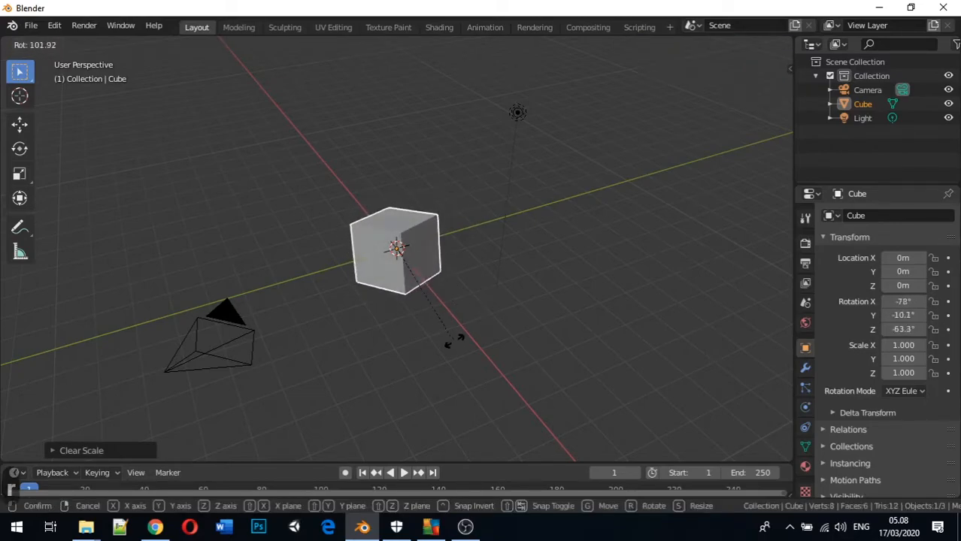
left_click(435, 267)
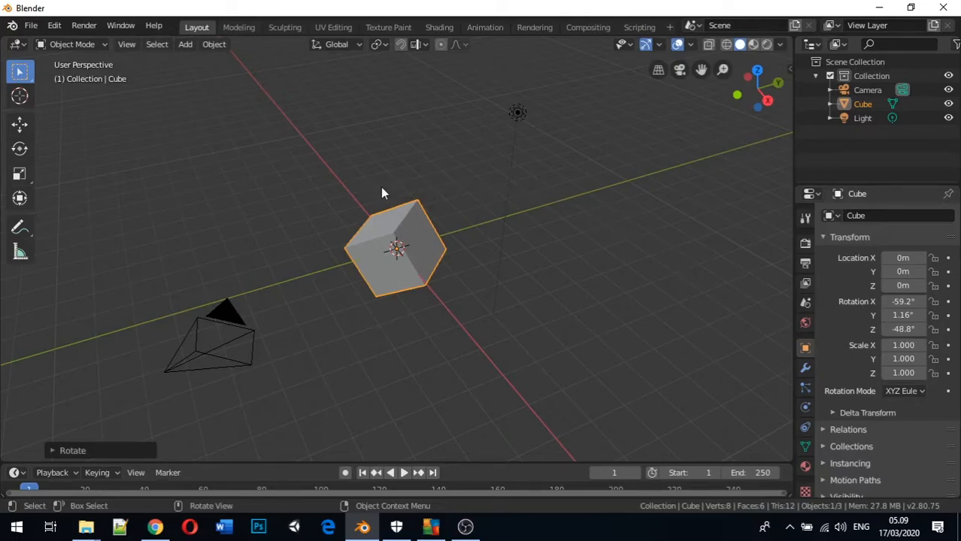
Move the tilted cube along its local X axis to about X -2.08 m, Y 2.38 m, Z 0.06 m
middle_click_drag(408, 322, 511, 302)
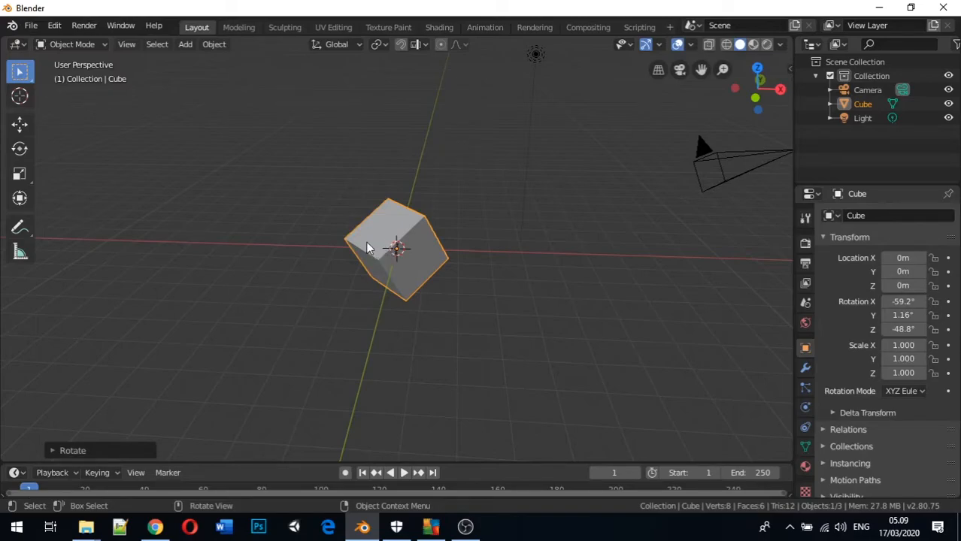
key("g")
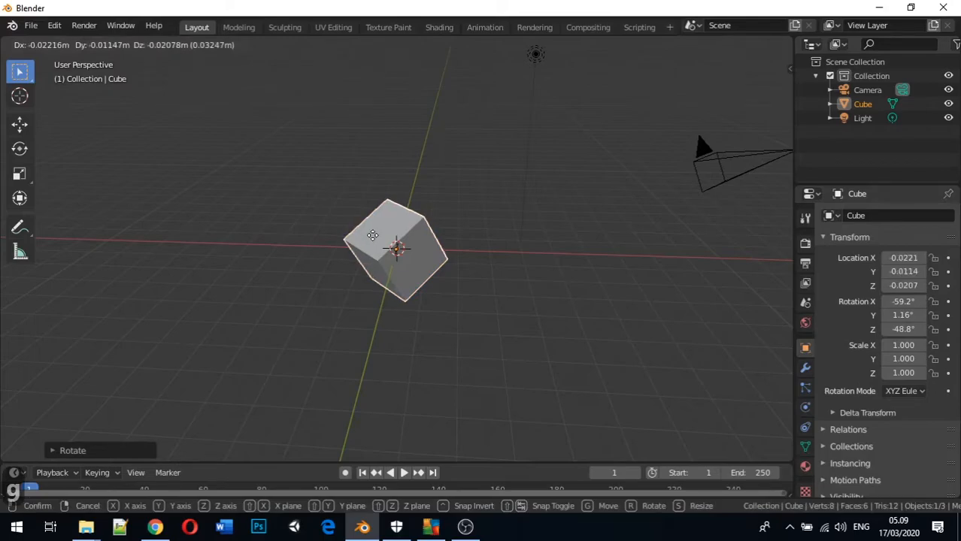
key("x")
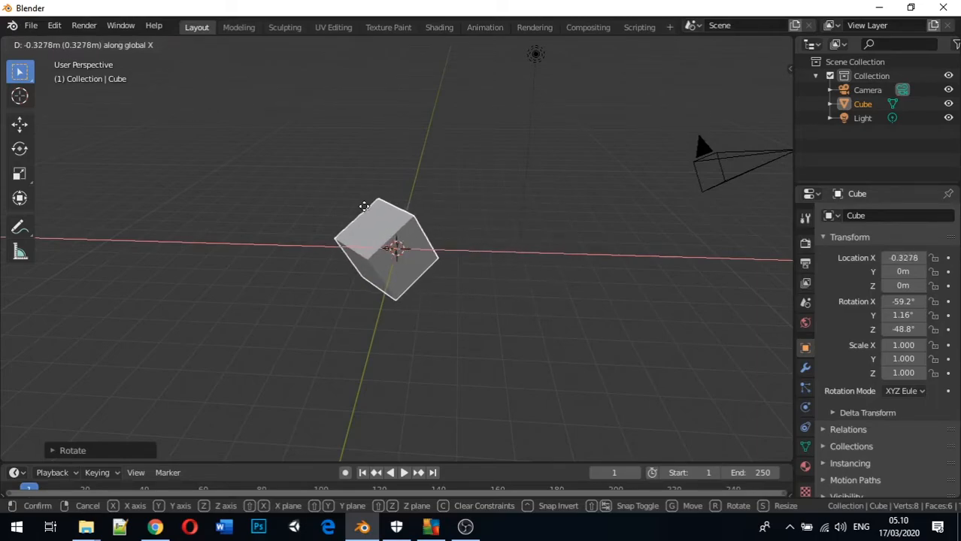
key("x")
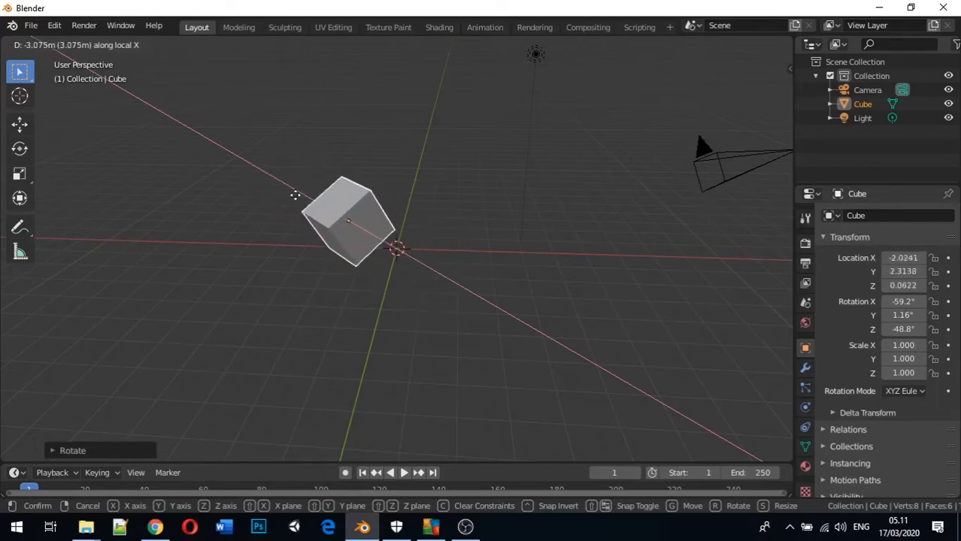
left_click(329, 197)
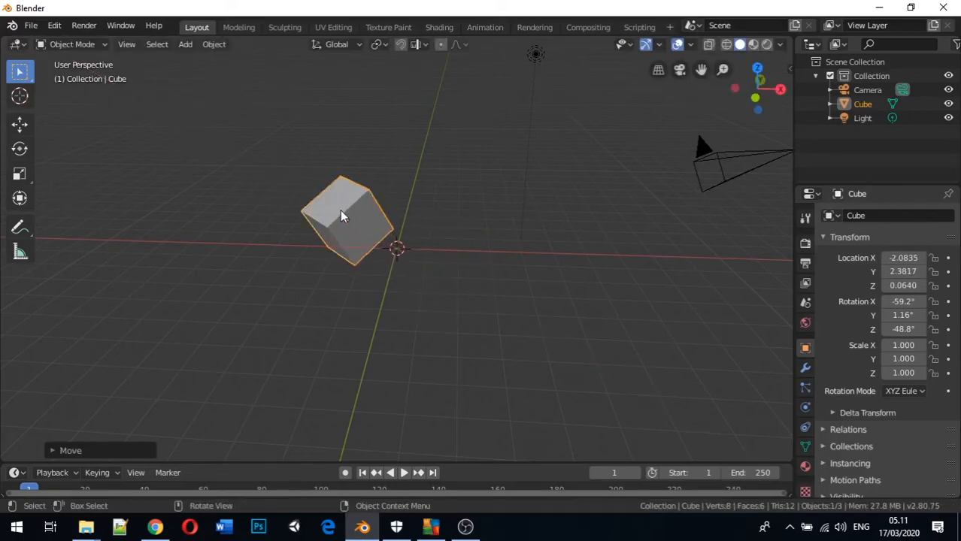
Move the cube along its local Y axis to about X -1.16 m, Y 3.25 m, Z -2.07 m, comparing with global Y
key("g")
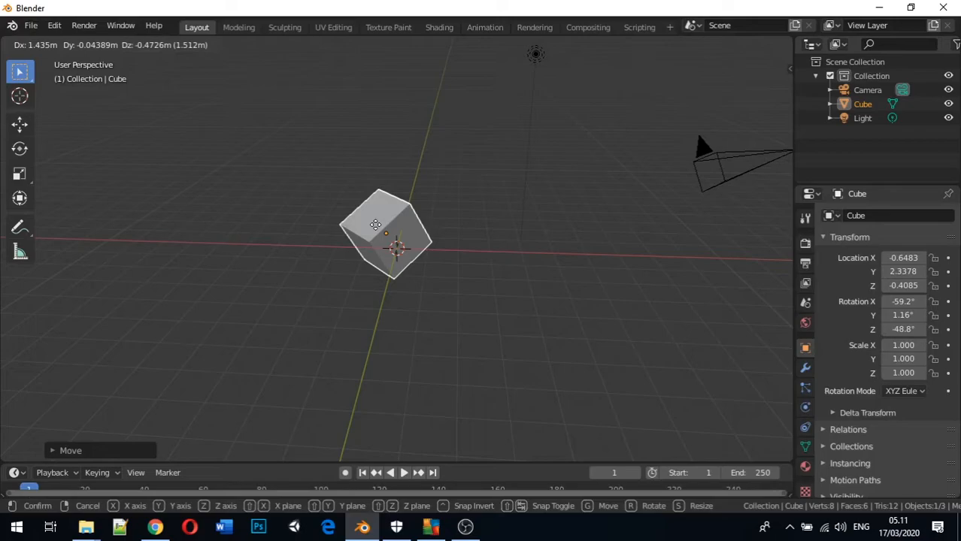
key("y")
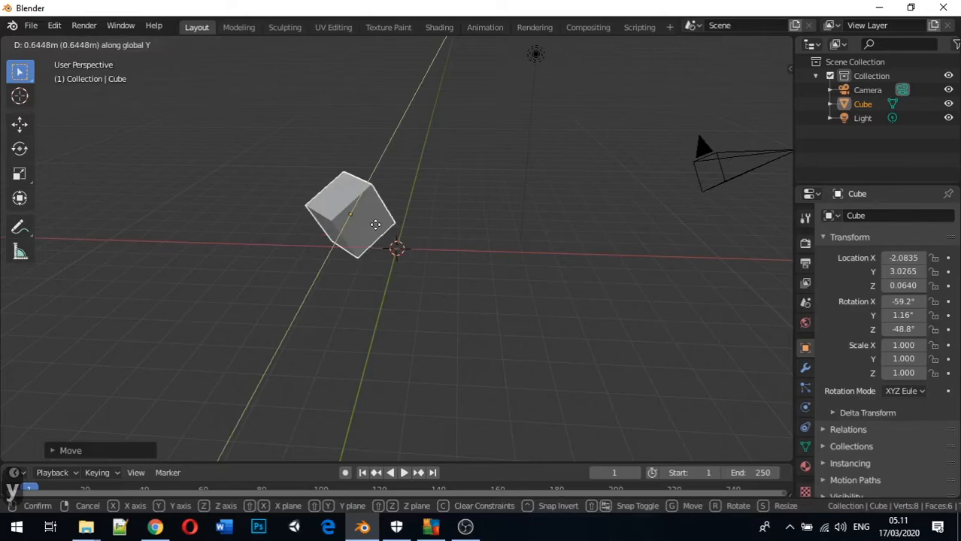
key("y")
key("y")
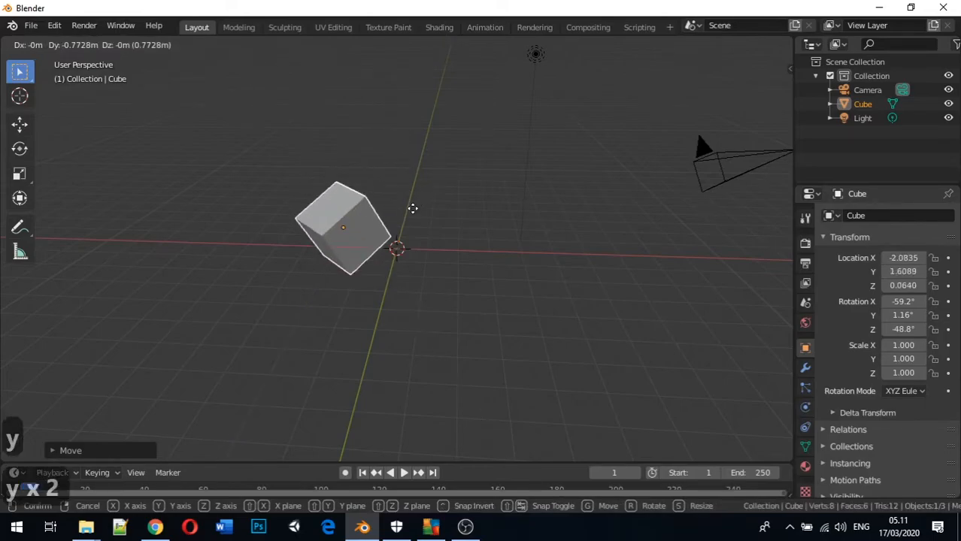
key("y")
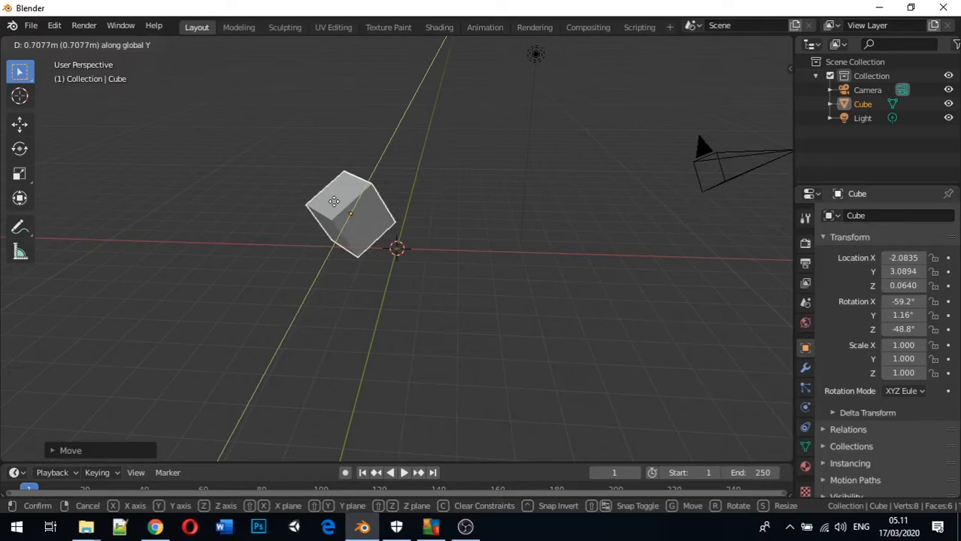
key("y")
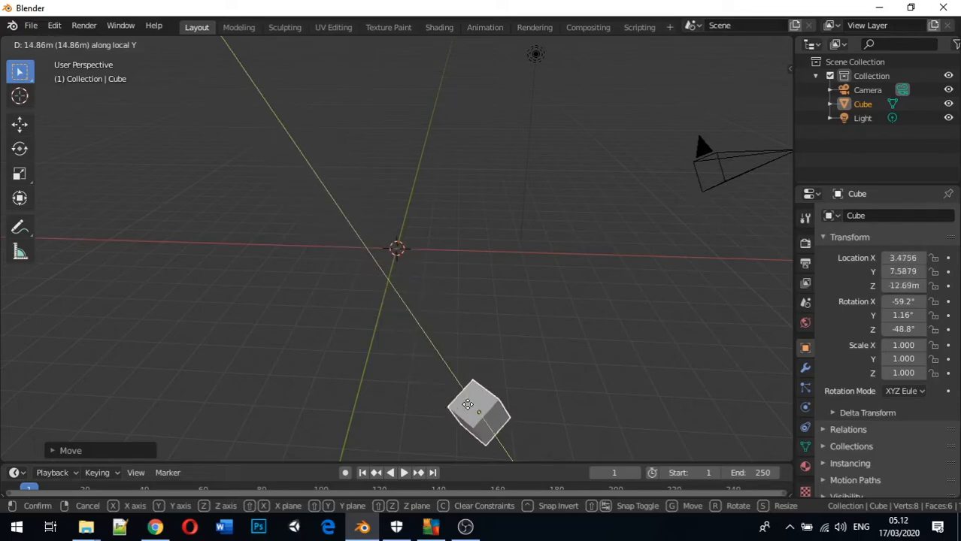
left_click(358, 264)
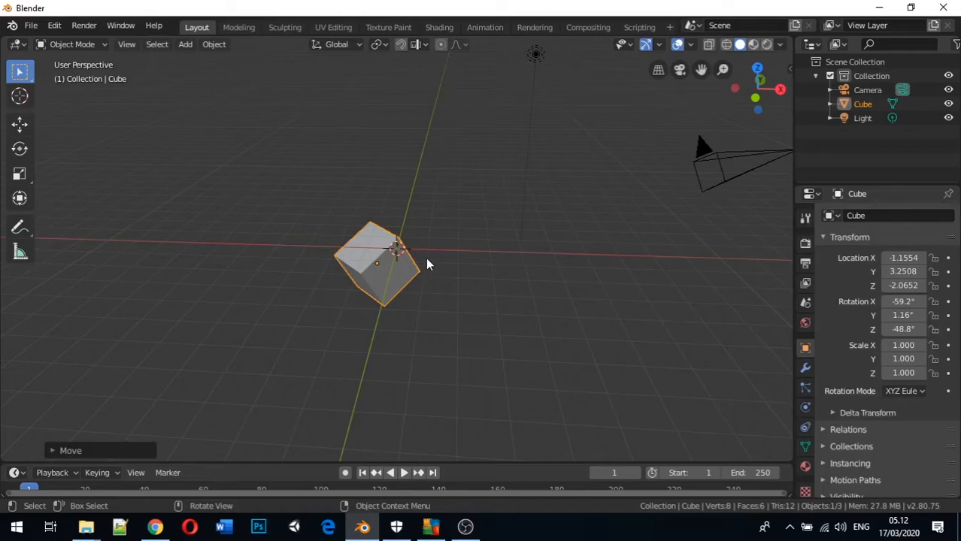
Rotate the cube through global and local X, Y and Z constraints, finishing unconstrained at about 7923° X, -49.6° Y and 1398° Z
key("r")
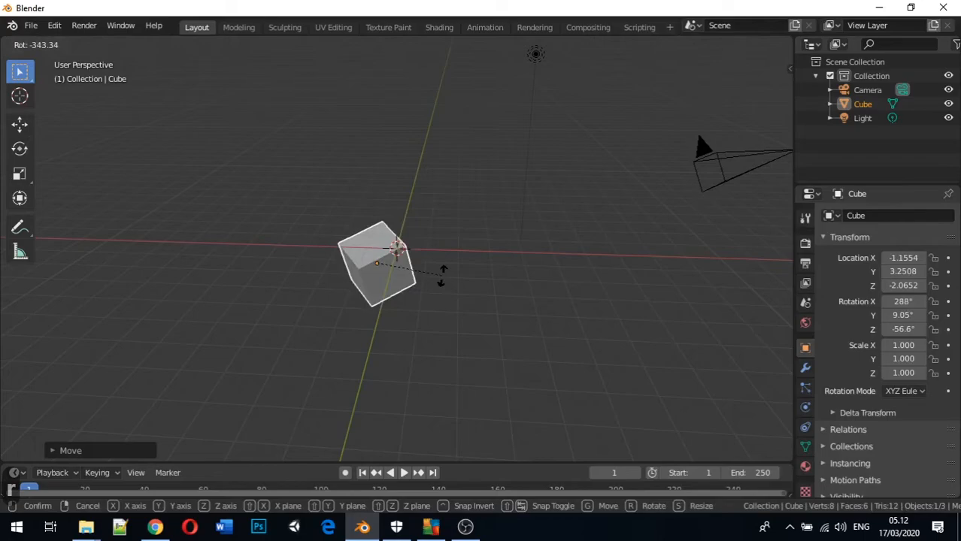
key("x")
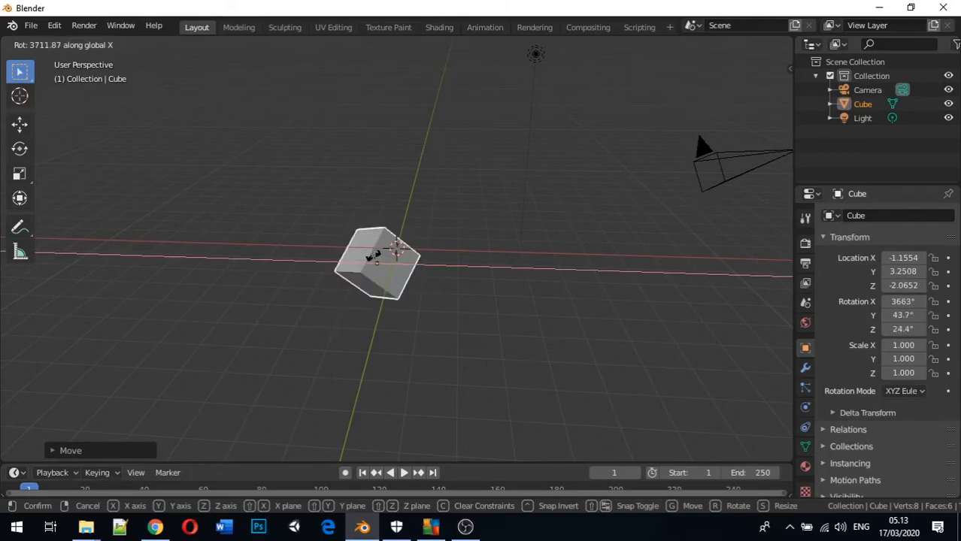
key("x")
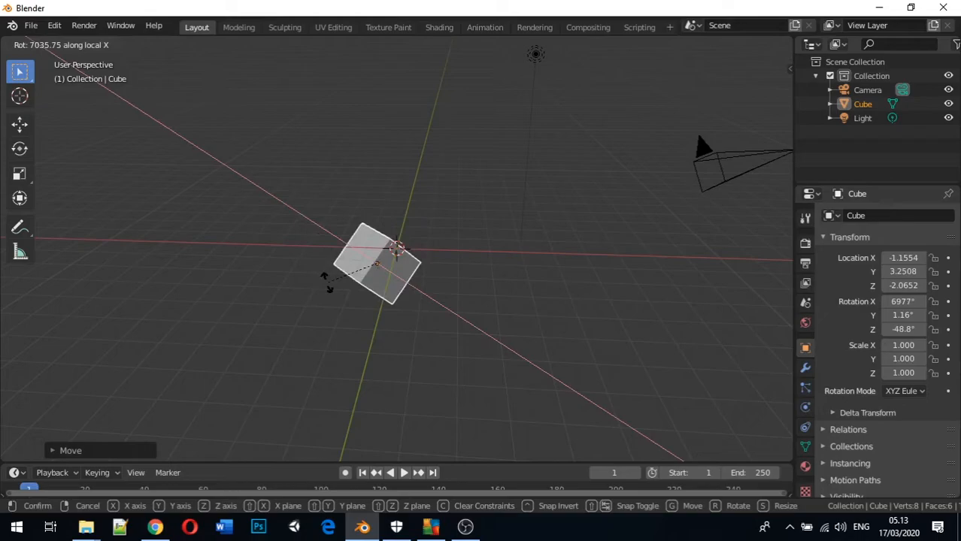
key("y")
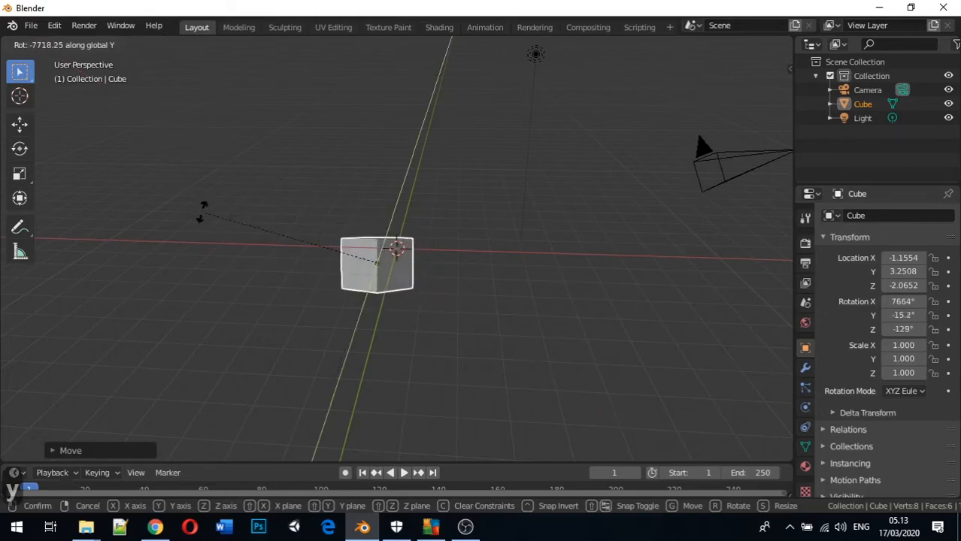
key("y")
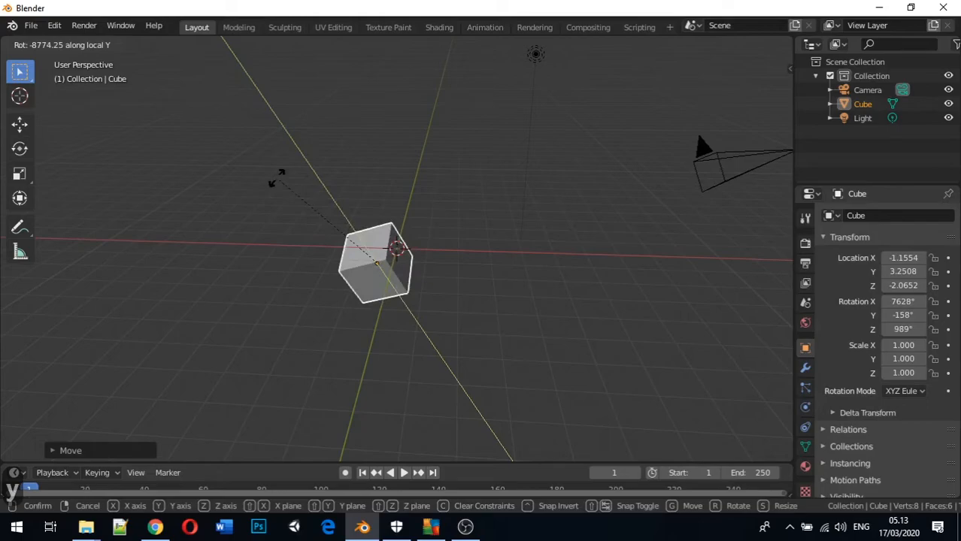
key("y")
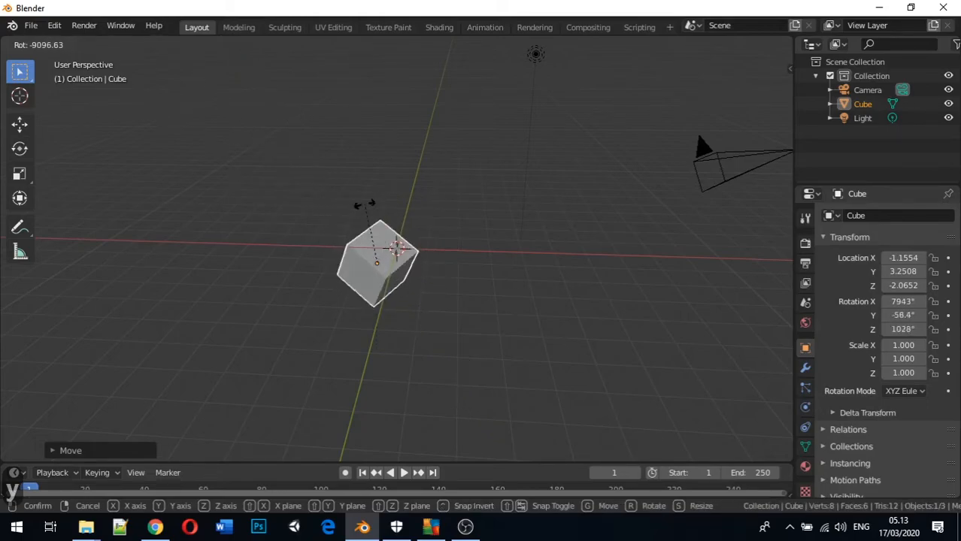
key("z")
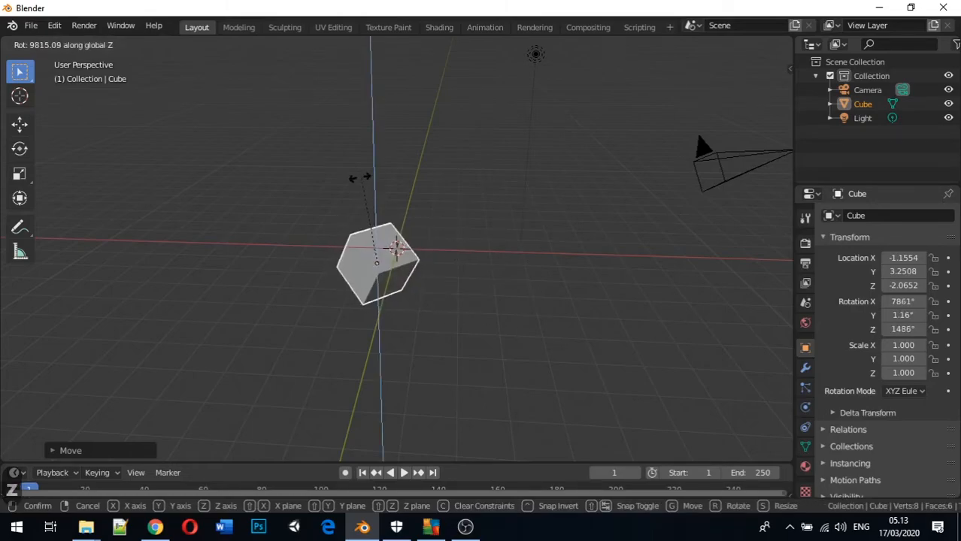
key("z")
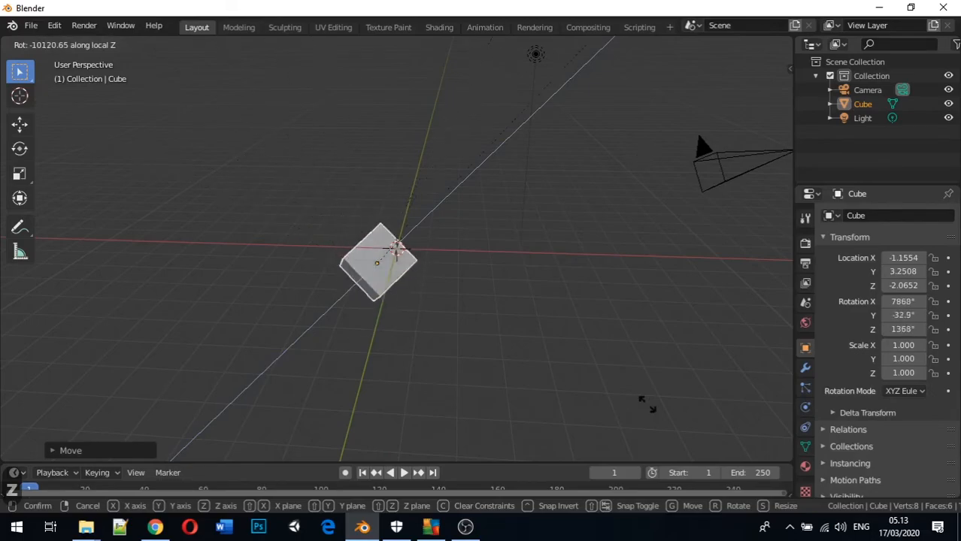
key("z")
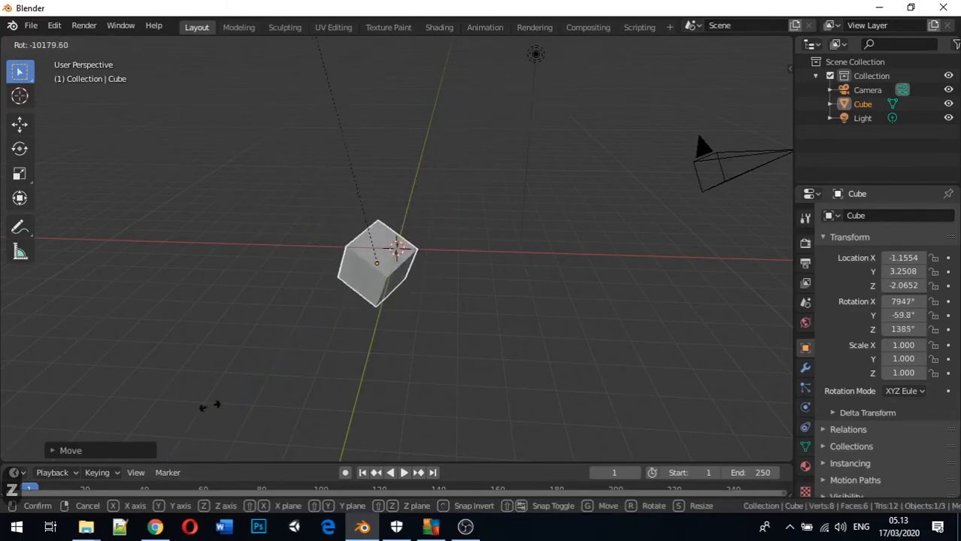
left_click(433, 273)
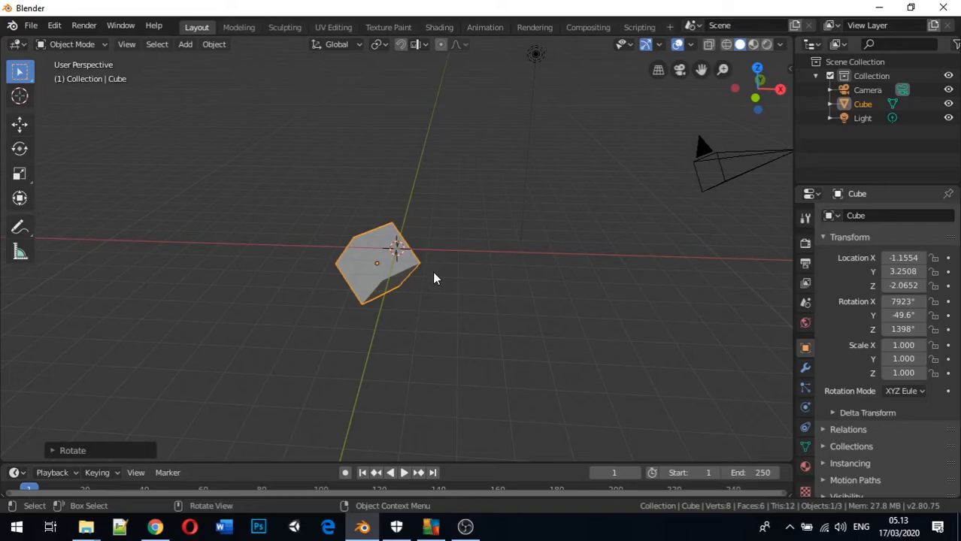
Scale the cube through global and local X, Y and Z constraints, finishing with a uniform, unconstrained scale of about 3.71
key("s")
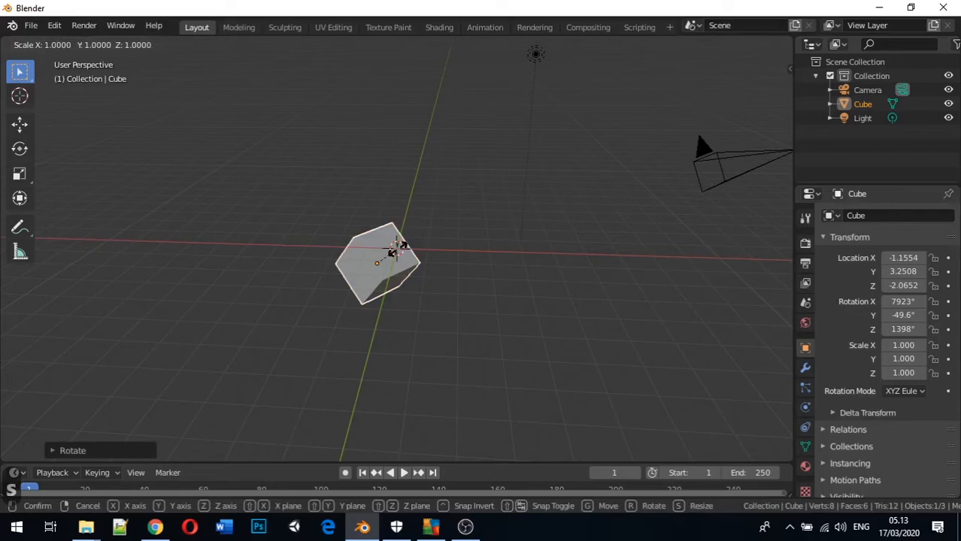
key("x")
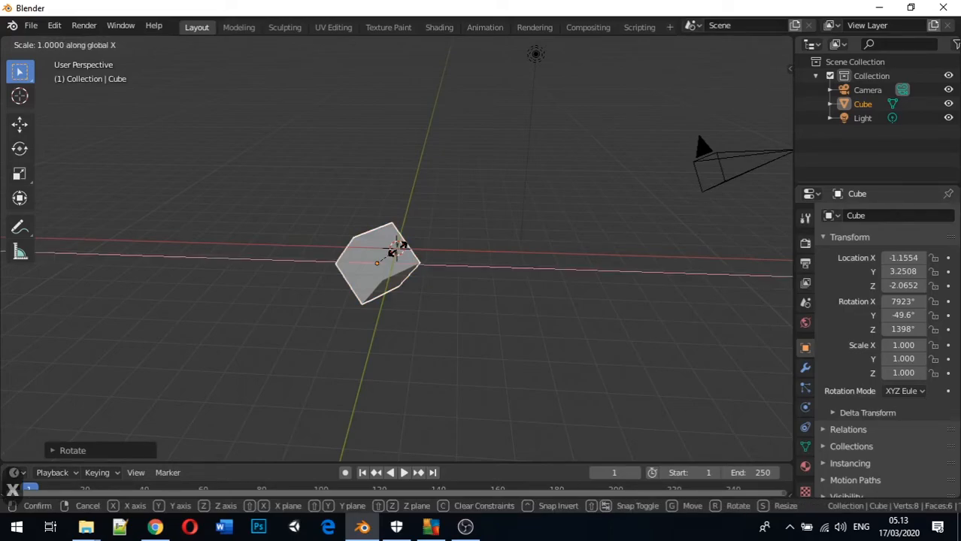
key("x")
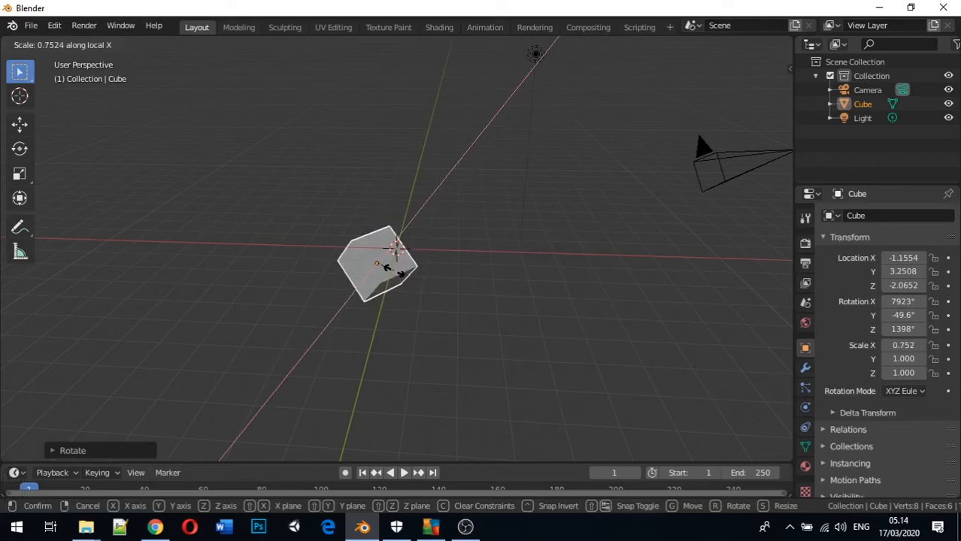
key("x")
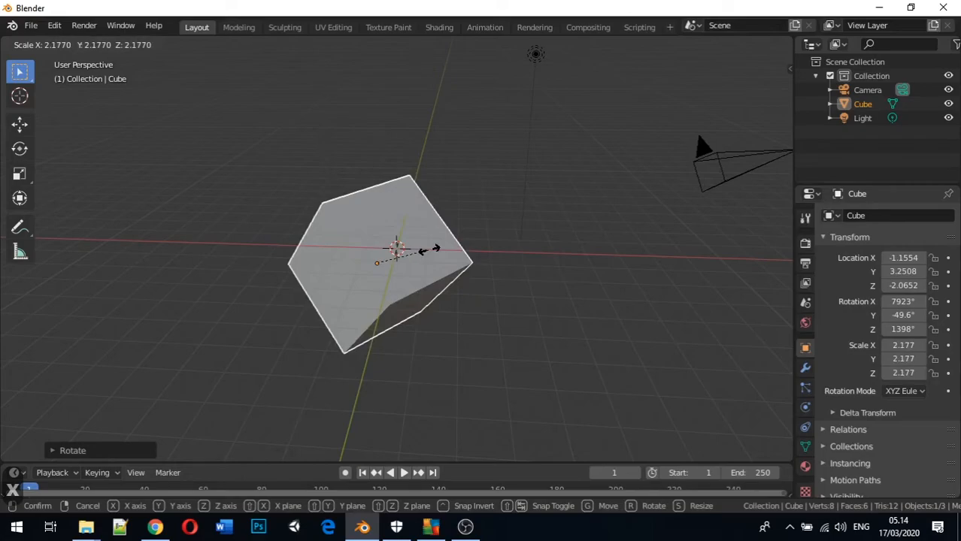
key("y")
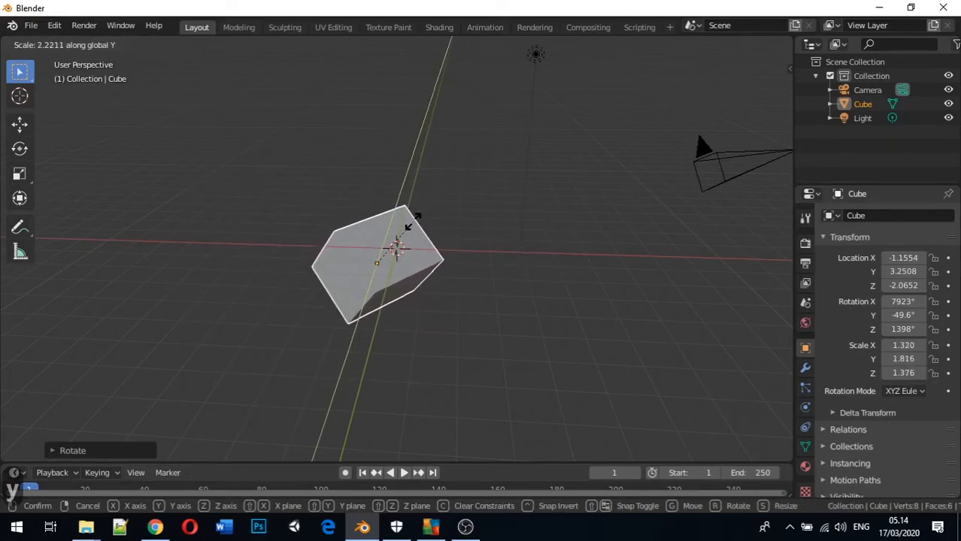
key("y")
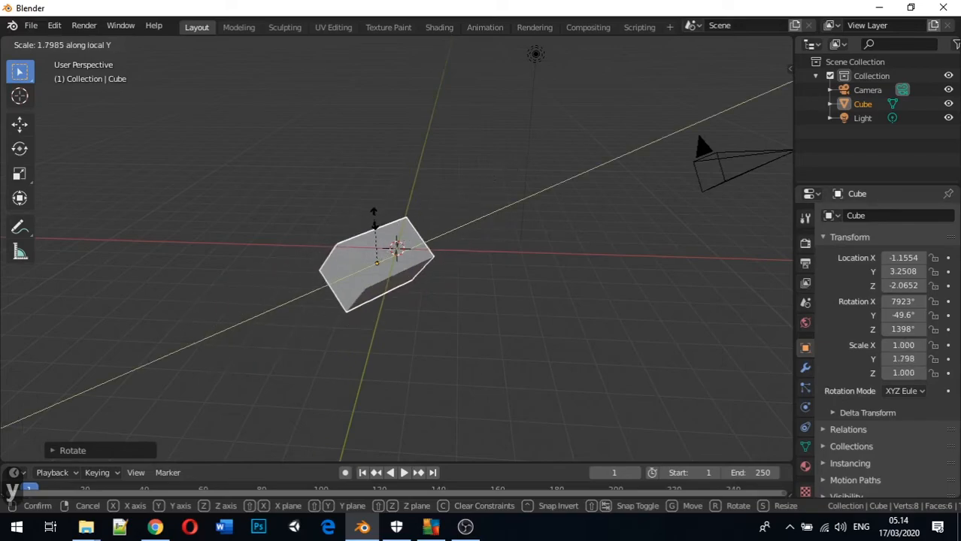
key("y")
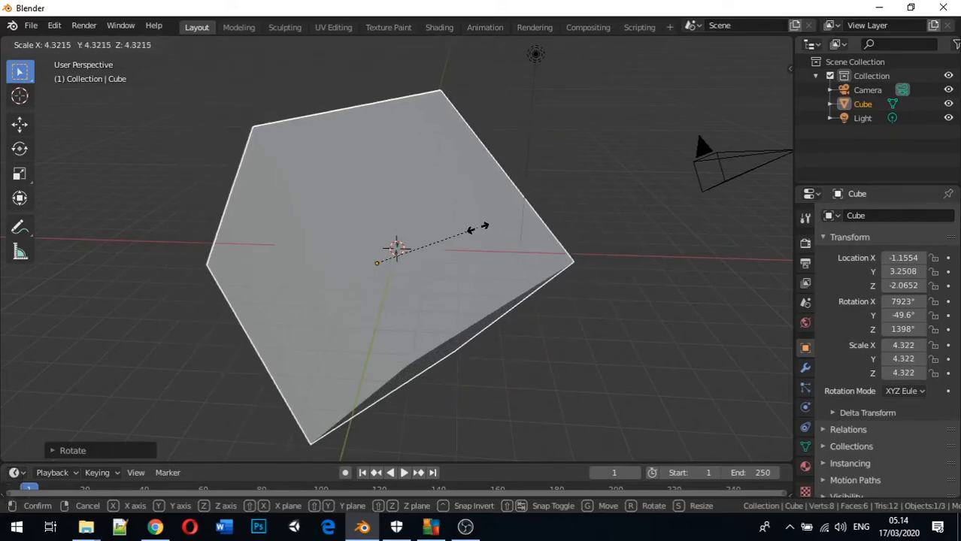
key("z")
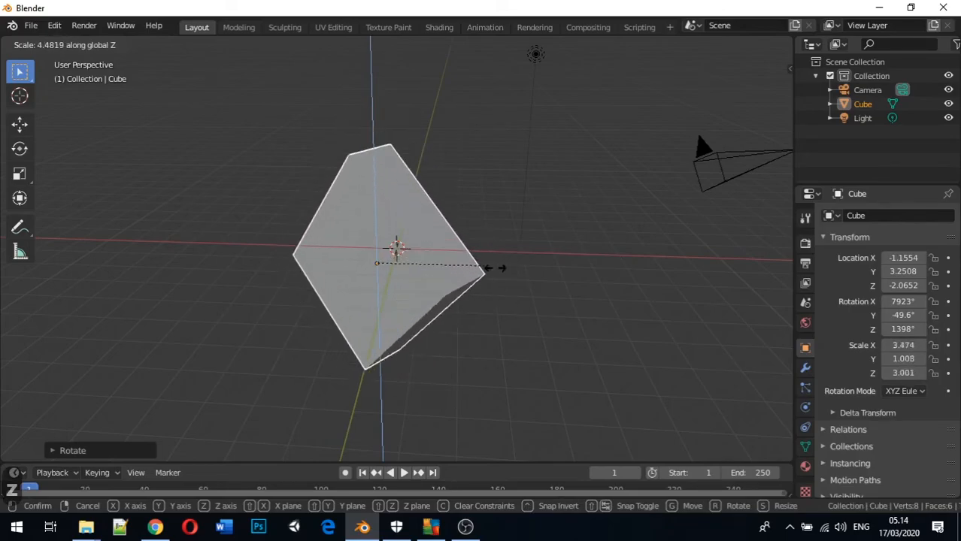
key("z")
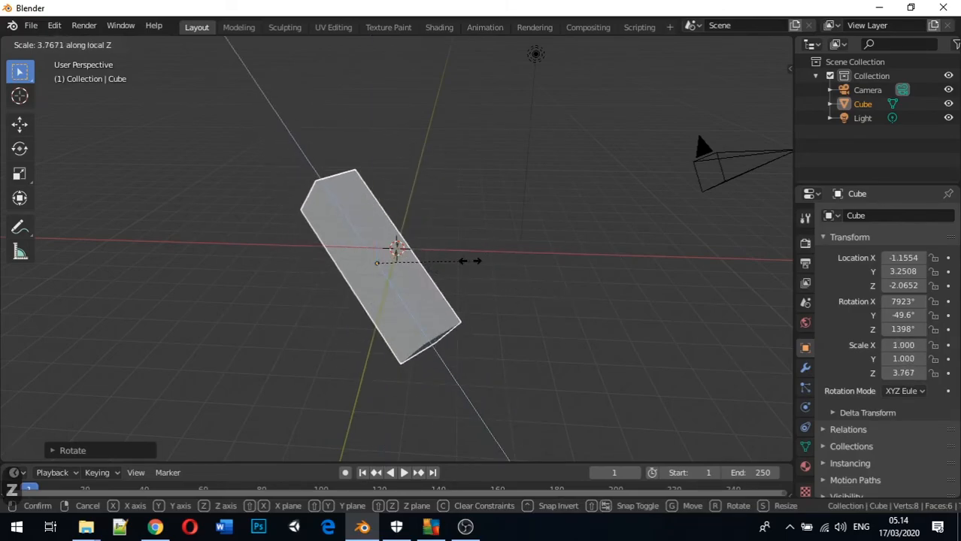
key("z")
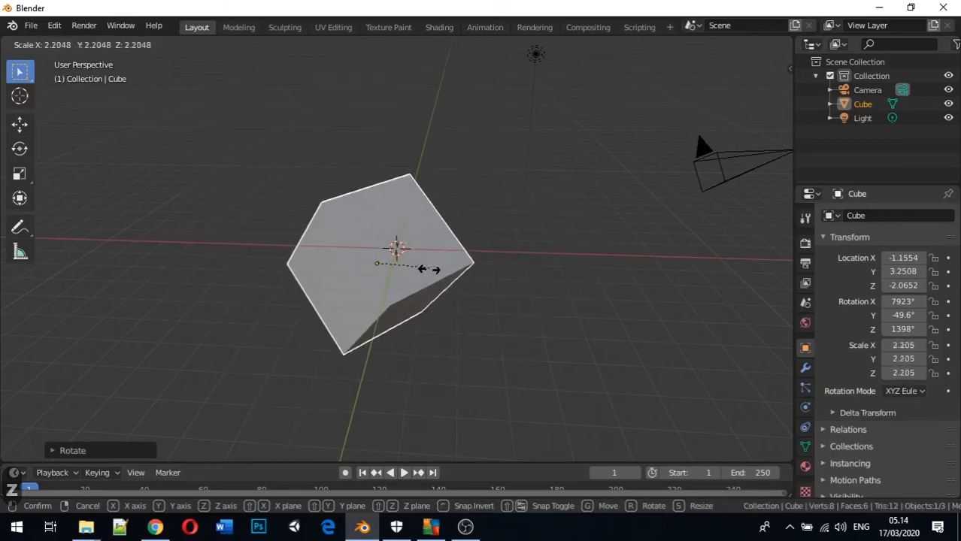
left_click(468, 260)
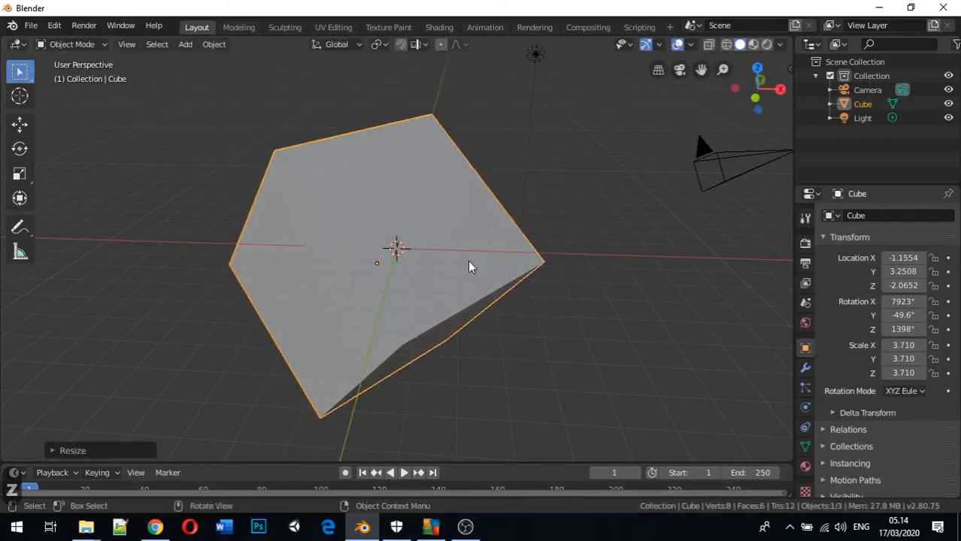